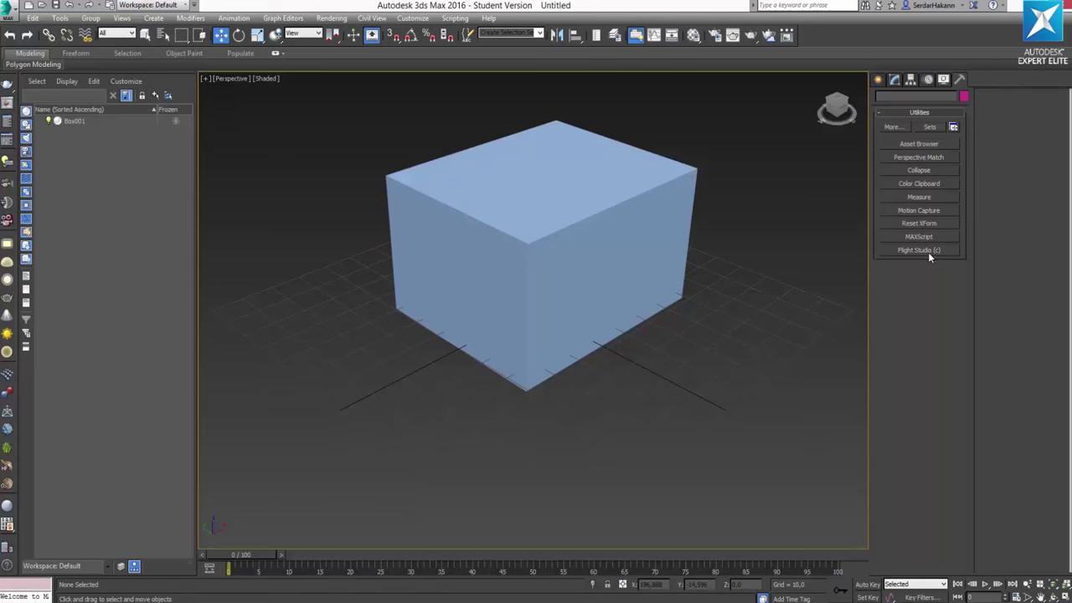
Step: Open the Flight Studio utility and select Box001 in the Perspective viewport
left_click(928, 251)
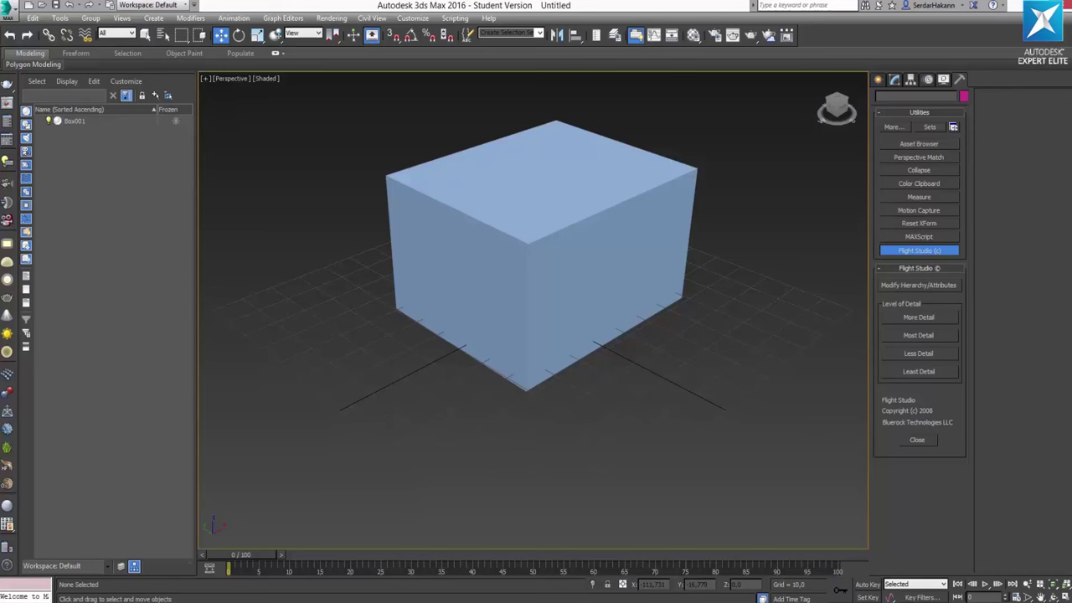
left_click(548, 321)
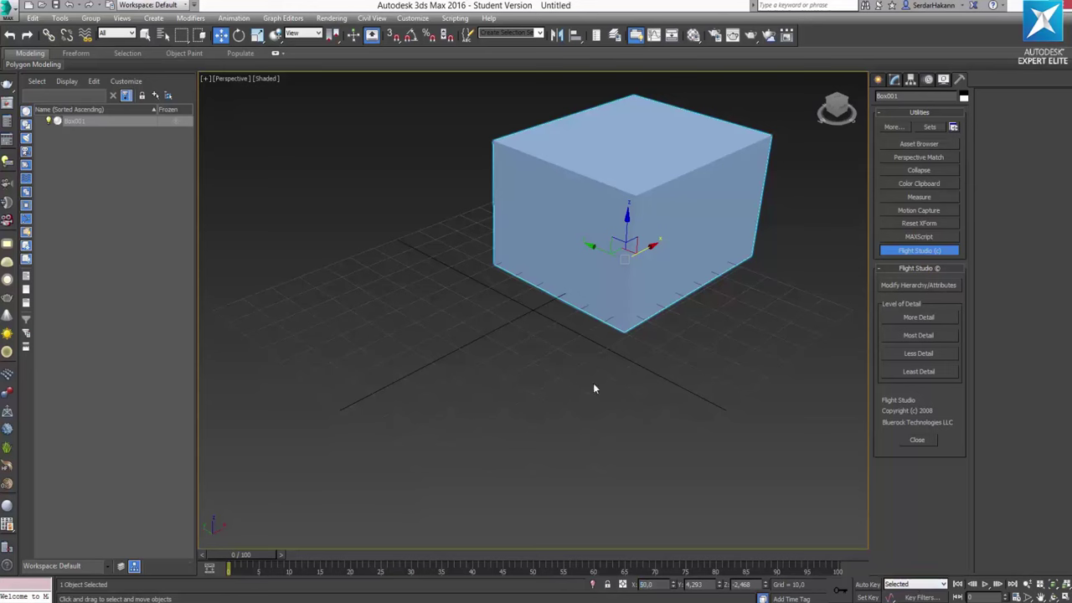
left_click(867, 584)
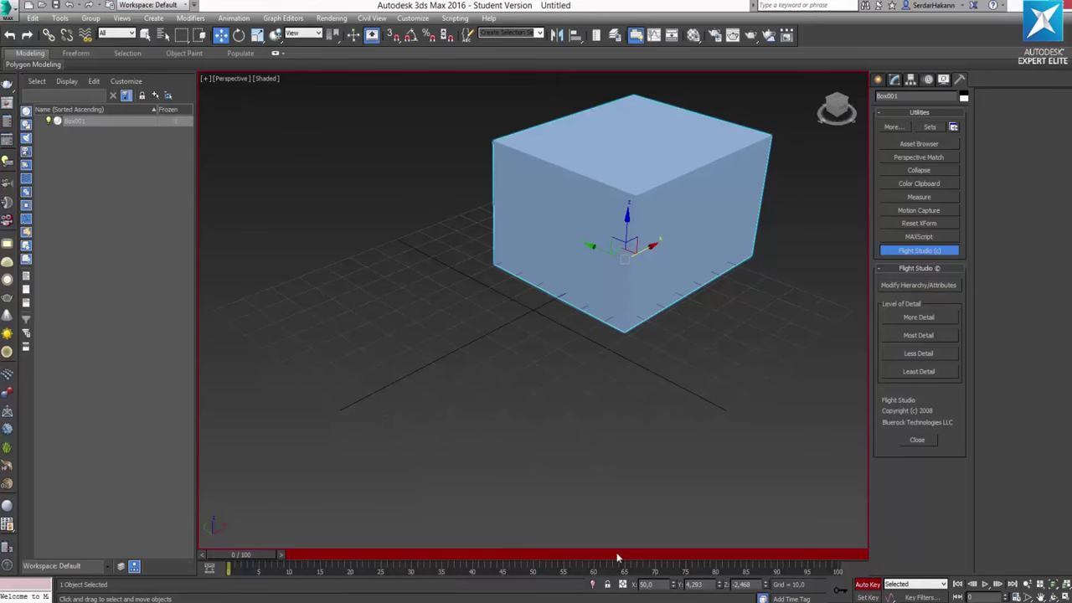
left_click(871, 585)
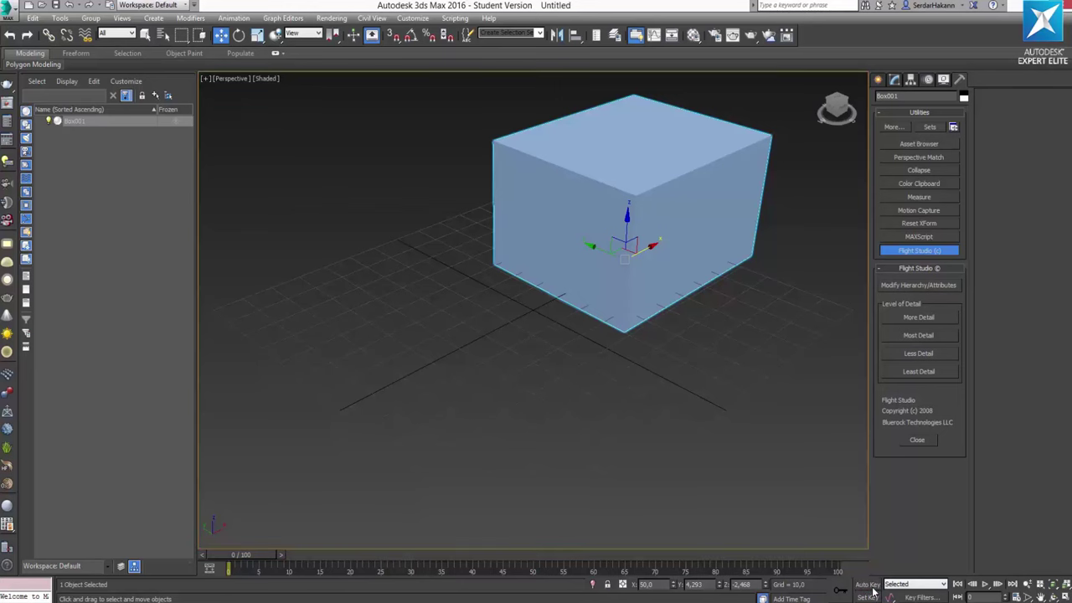
left_click(923, 596)
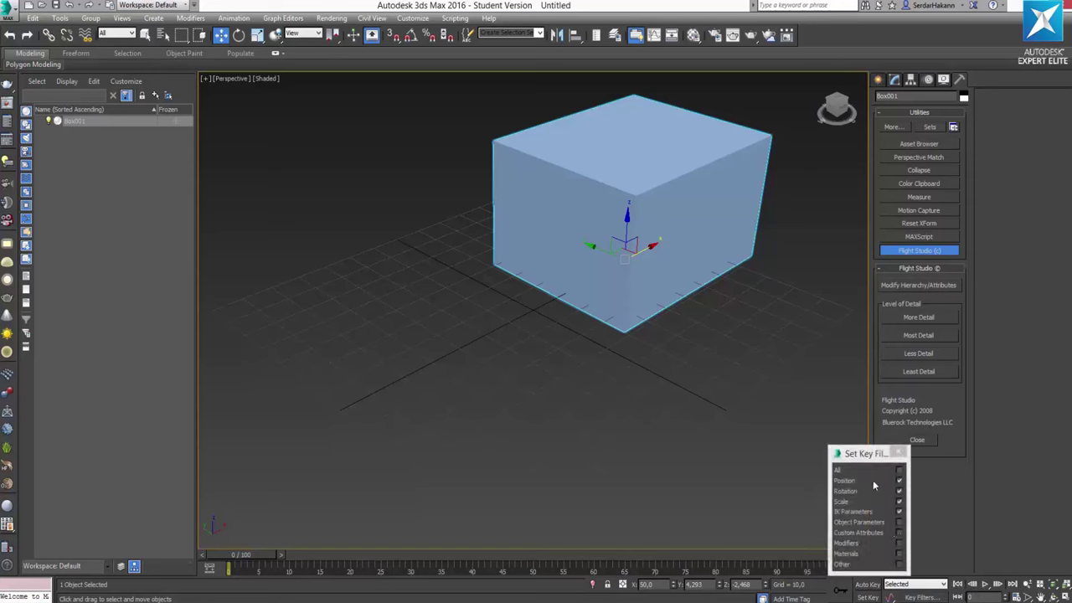
left_click(899, 454)
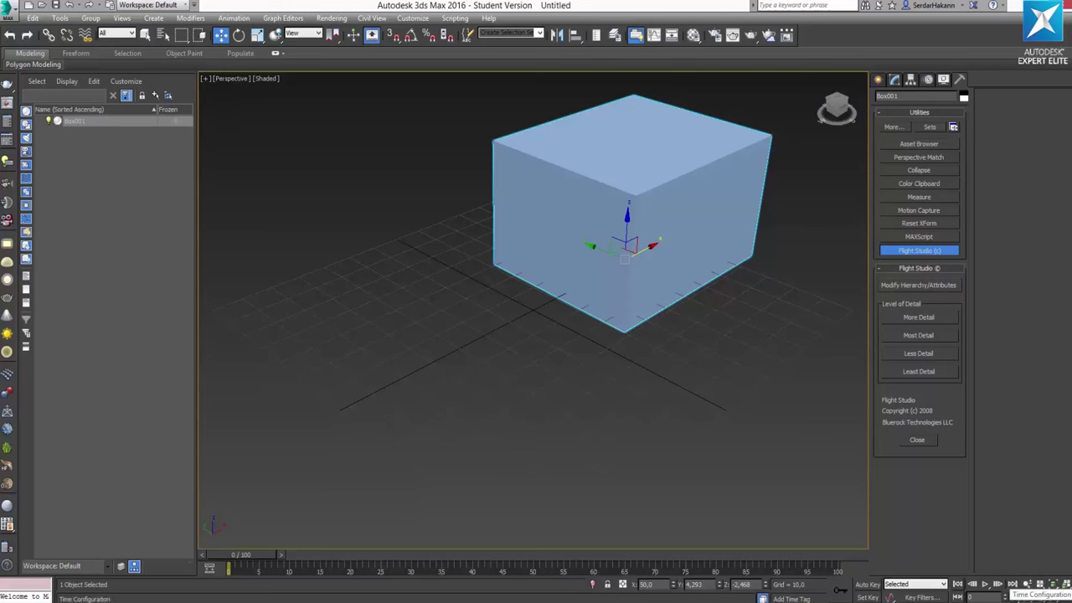
left_click(1053, 596)
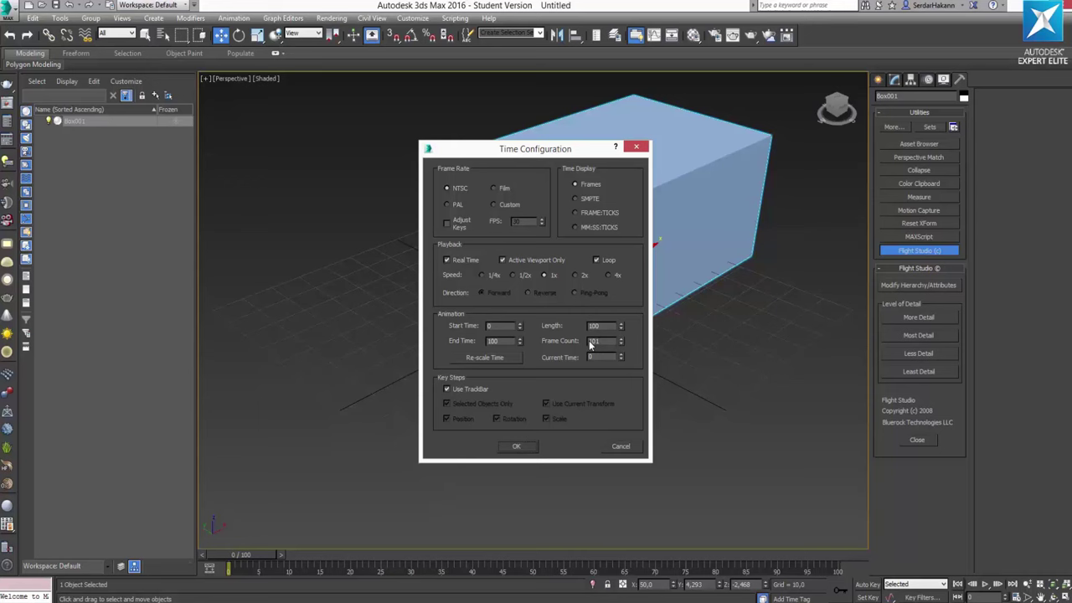
left_click(630, 447)
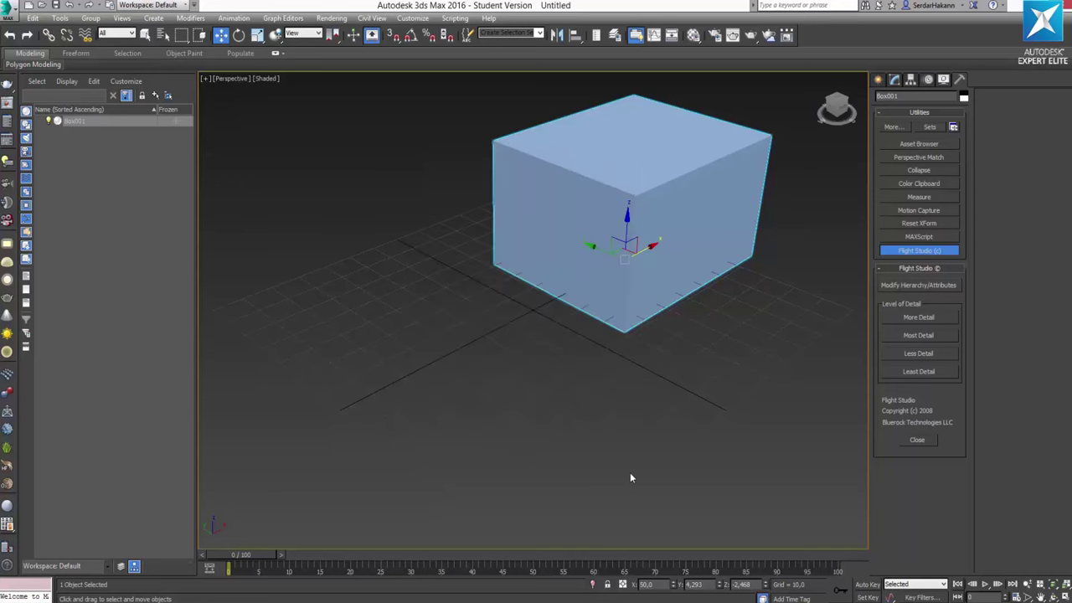
Step: Zoom the Perspective view, zoom all views in, Zoom Extents on Box001, then deselect it
left_click(1031, 589)
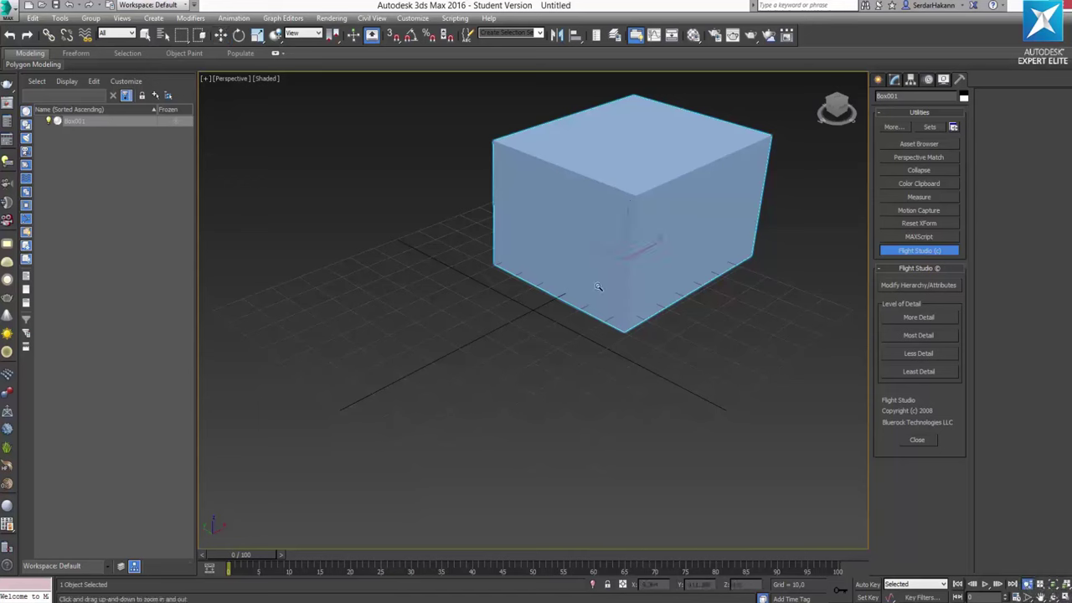
mouse_move(598, 287)
left_mouse_down()
mouse_move(634, 290)
mouse_move(646, 263)
mouse_move(784, 361)
left_mouse_up()
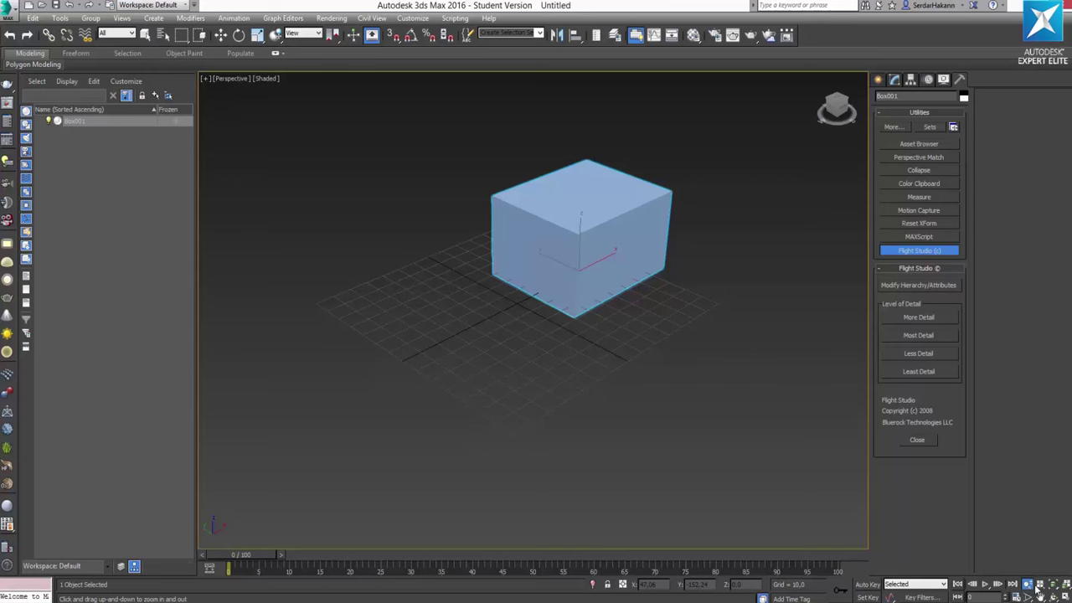
left_click(1041, 585)
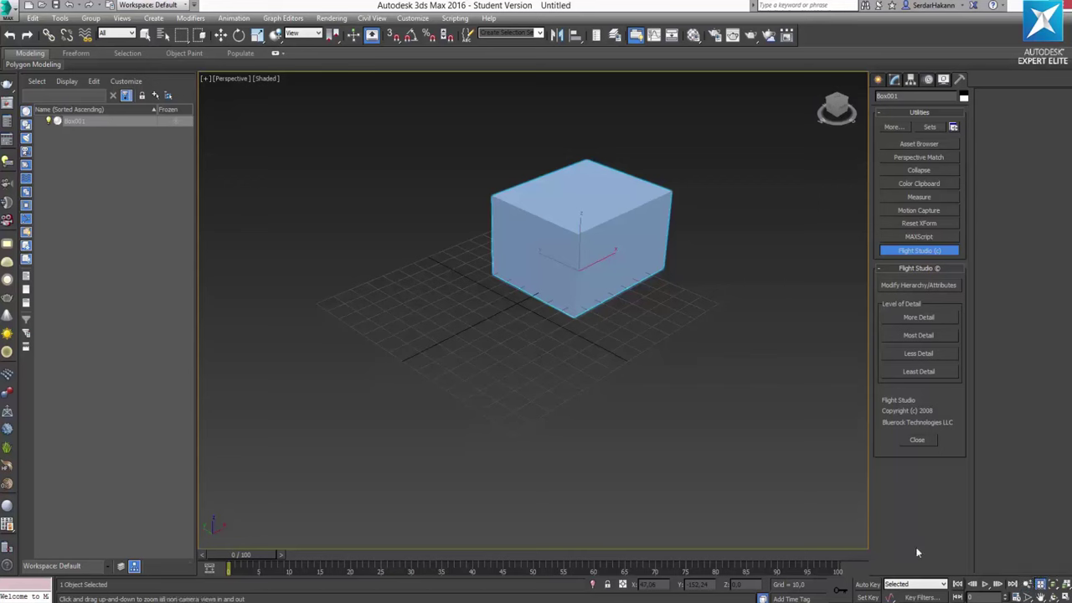
mouse_move(603, 242)
left_mouse_down()
mouse_move(572, 313)
mouse_move(590, 240)
mouse_move(591, 266)
left_mouse_up()
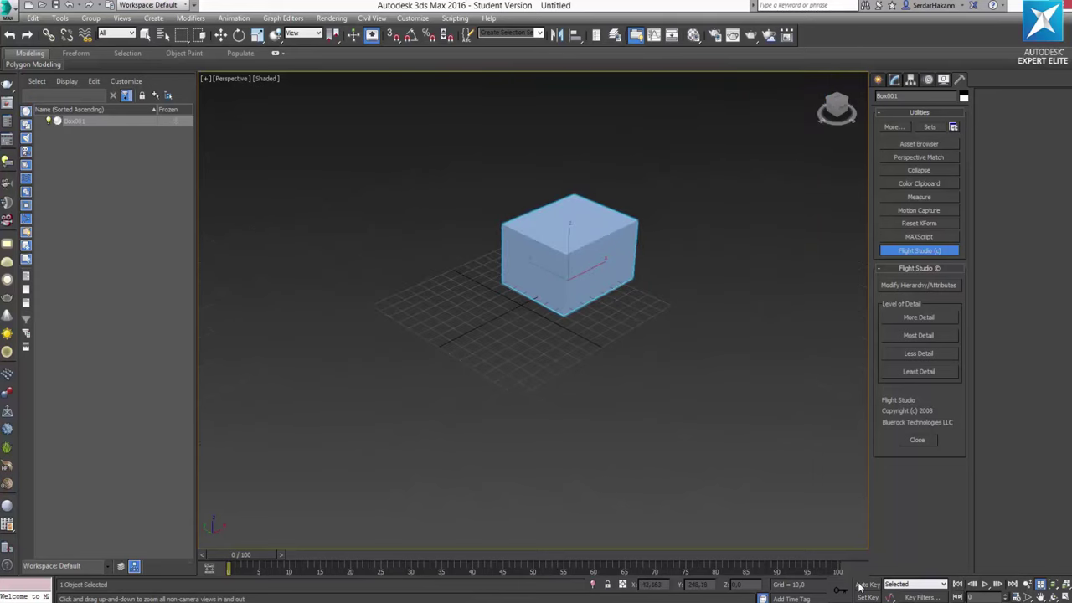
key("z")
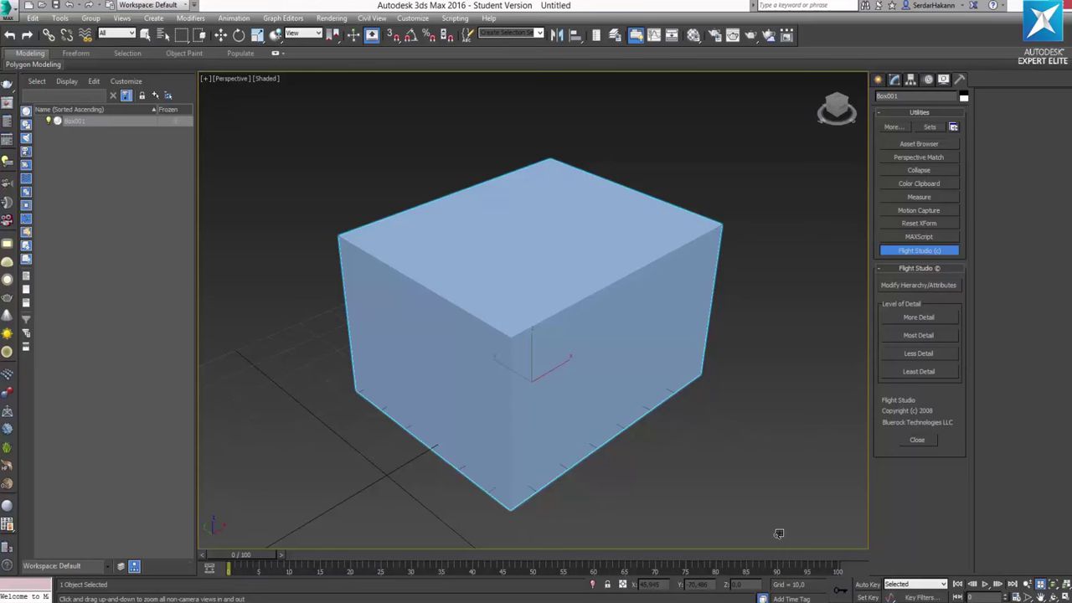
key("w")
left_click(766, 403)
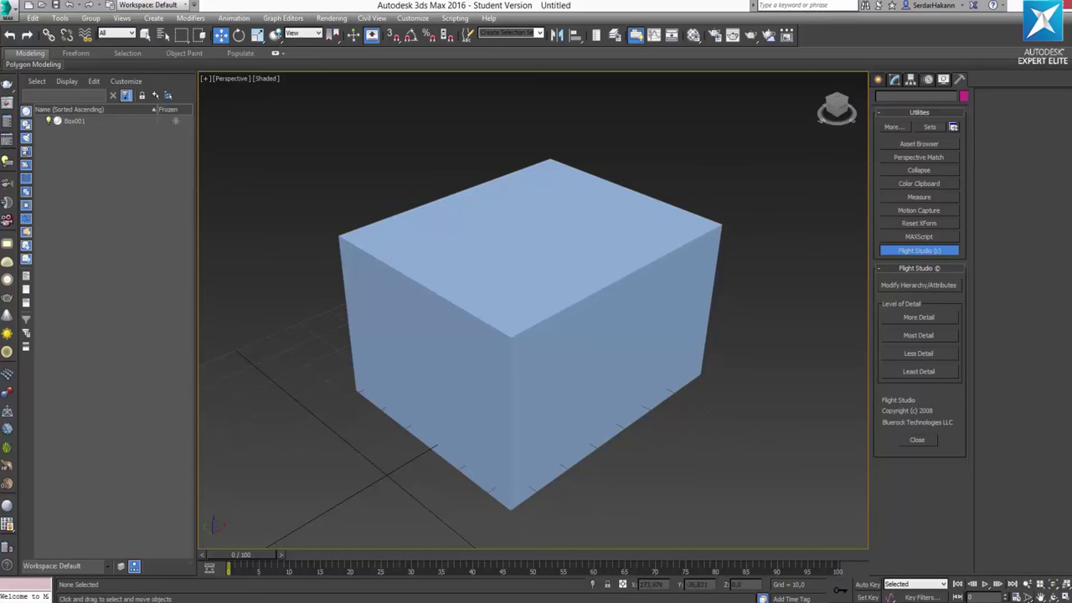
Step: Pick Zoom Region and scroll-zoom the Perspective view in and out on the box
left_click_drag(1028, 596, 1028, 578)
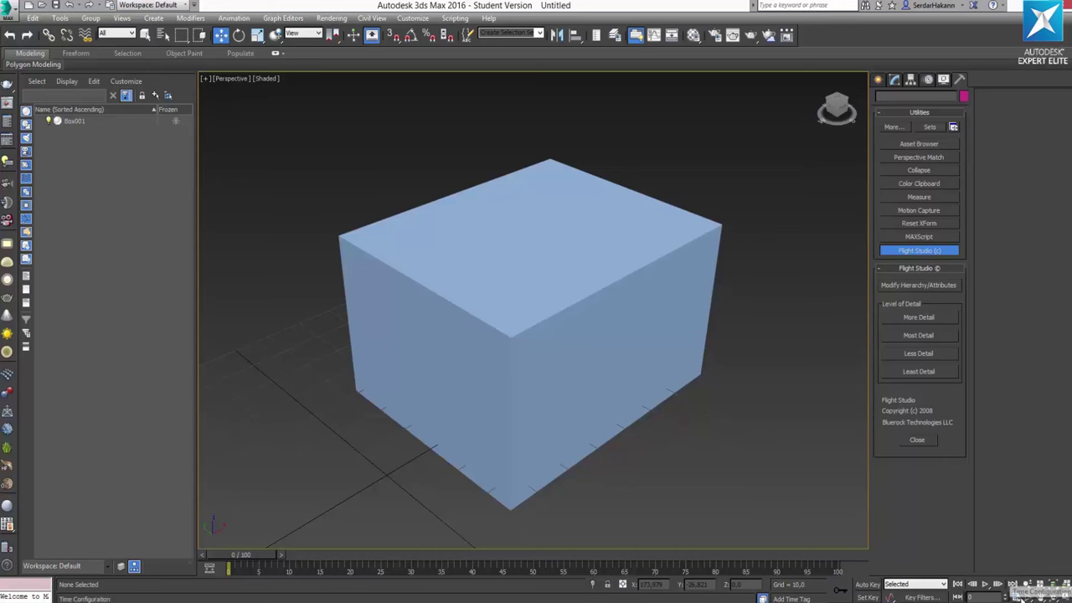
scroll(548, 366, "up", 2)
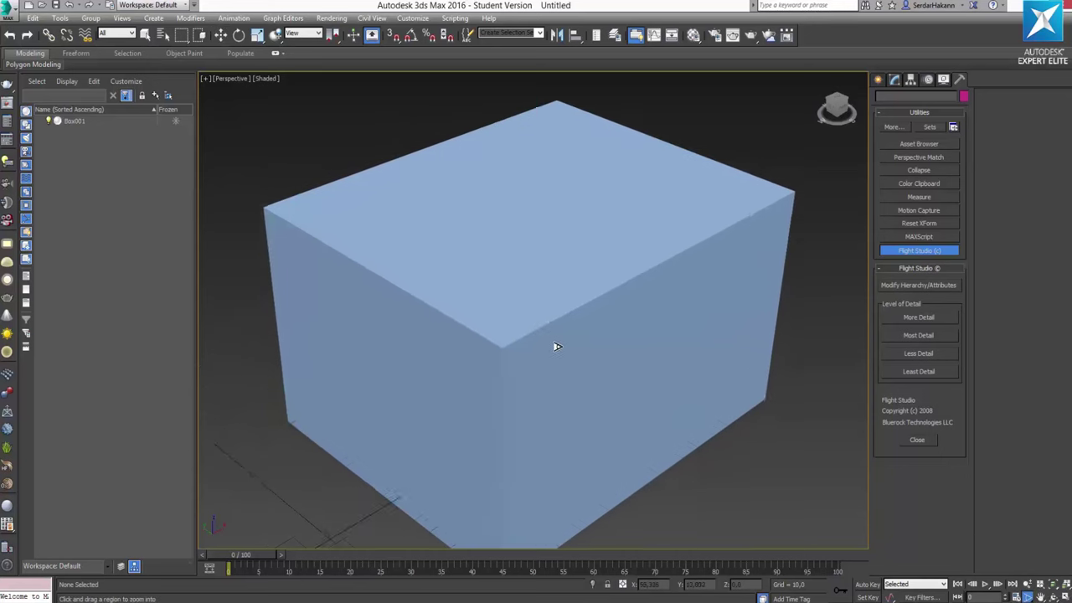
scroll(555, 347, "up", 5)
scroll(572, 433, "down", 10)
scroll(574, 469, "down", 5)
scroll(575, 327, "up", 10)
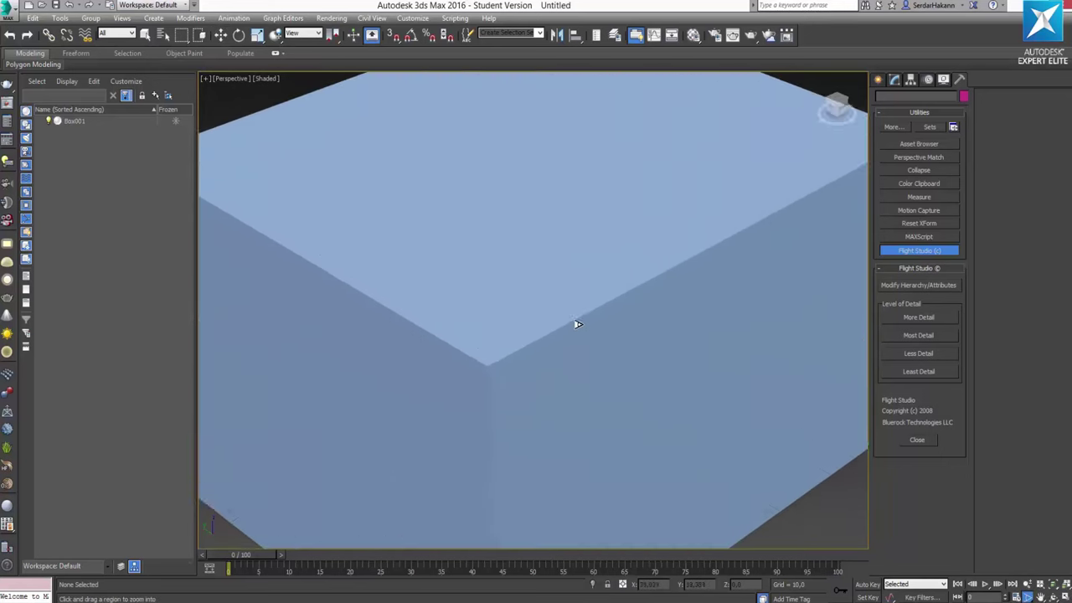
scroll(578, 503, "down", 10)
scroll(560, 343, "up", 10)
scroll(557, 336, "down", 10)
scroll(552, 377, "up", 10)
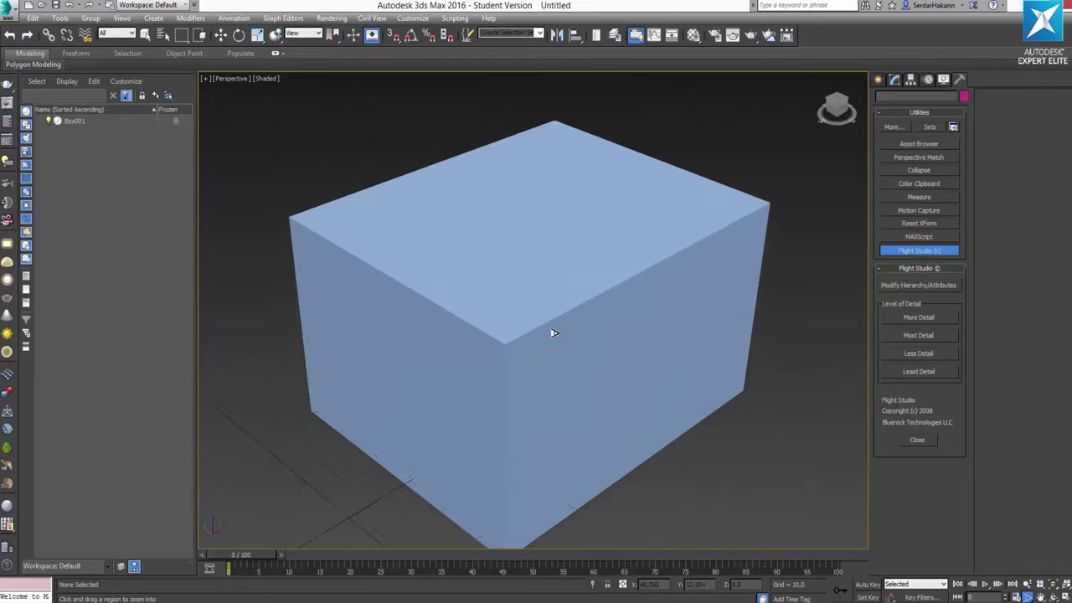
scroll(553, 377, "down", 10)
scroll(570, 414, "up", 3)
scroll(580, 432, "down", 10)
scroll(586, 411, "up", 10)
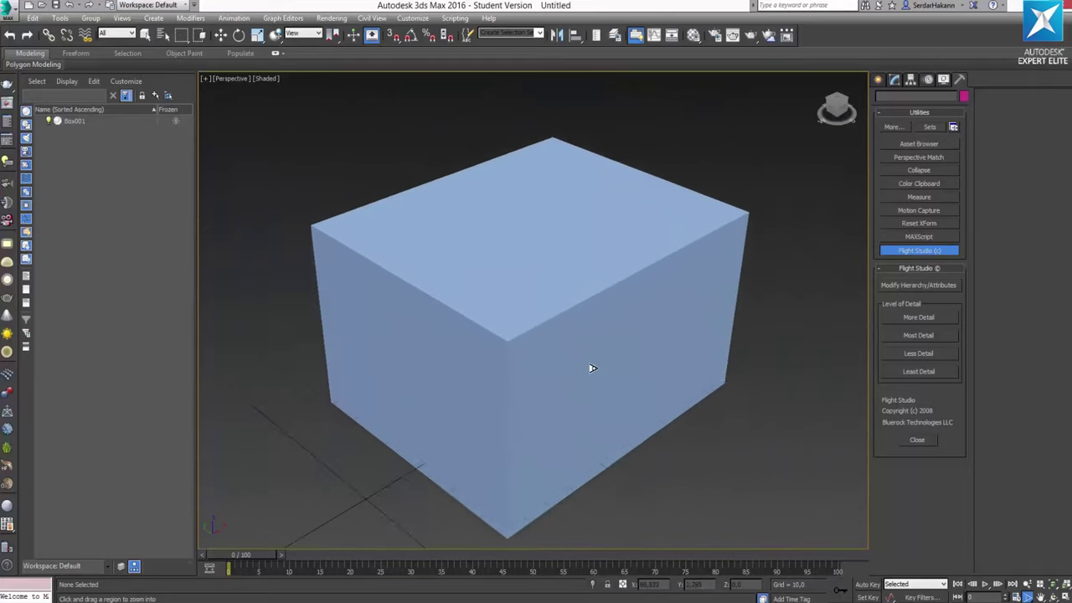
scroll(572, 335, "down", 5)
scroll(560, 344, "down", 3)
scroll(567, 343, "up", 10)
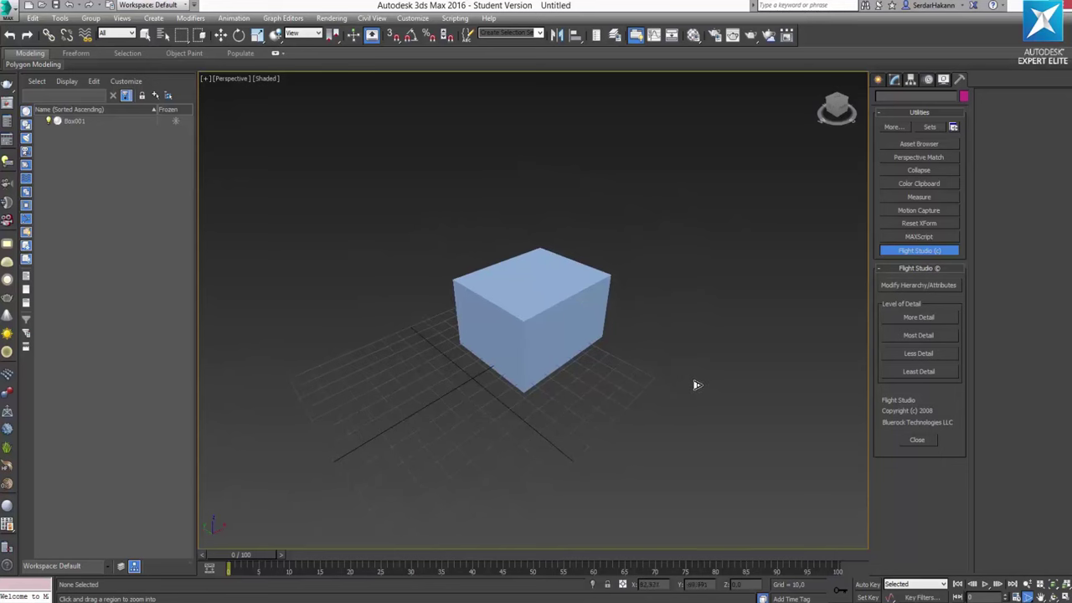
Step: Pan and orbit the Perspective view around the box, then restore the four-viewport layout
left_click(1041, 597)
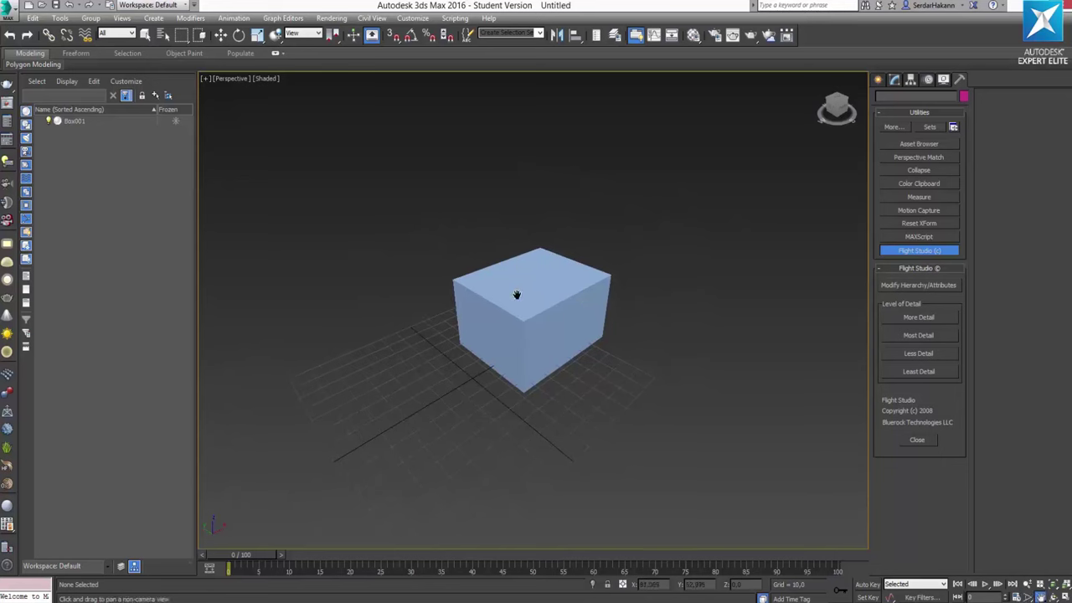
mouse_move(518, 294)
left_mouse_down()
mouse_move(342, 204)
mouse_move(562, 279)
mouse_move(548, 259)
mouse_move(442, 229)
mouse_move(419, 270)
mouse_move(497, 290)
mouse_move(491, 280)
mouse_move(506, 305)
left_mouse_up()
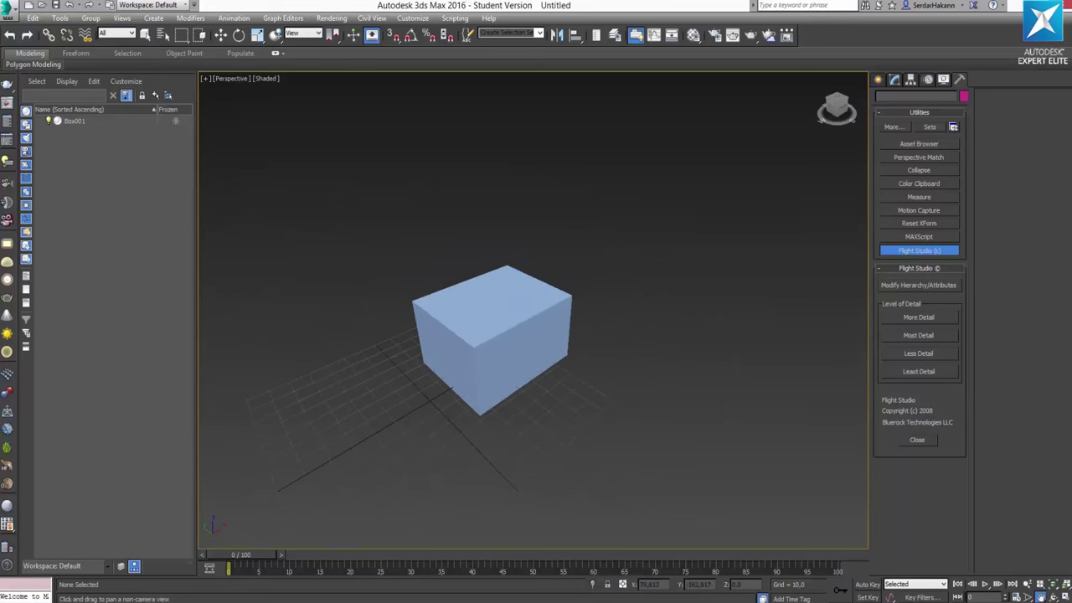
left_click(1054, 596)
mouse_move(478, 227)
left_mouse_down()
mouse_move(524, 254)
mouse_move(613, 377)
mouse_move(512, 186)
mouse_move(706, 388)
mouse_move(598, 273)
mouse_move(559, 289)
mouse_move(561, 299)
left_mouse_up()
key("w")
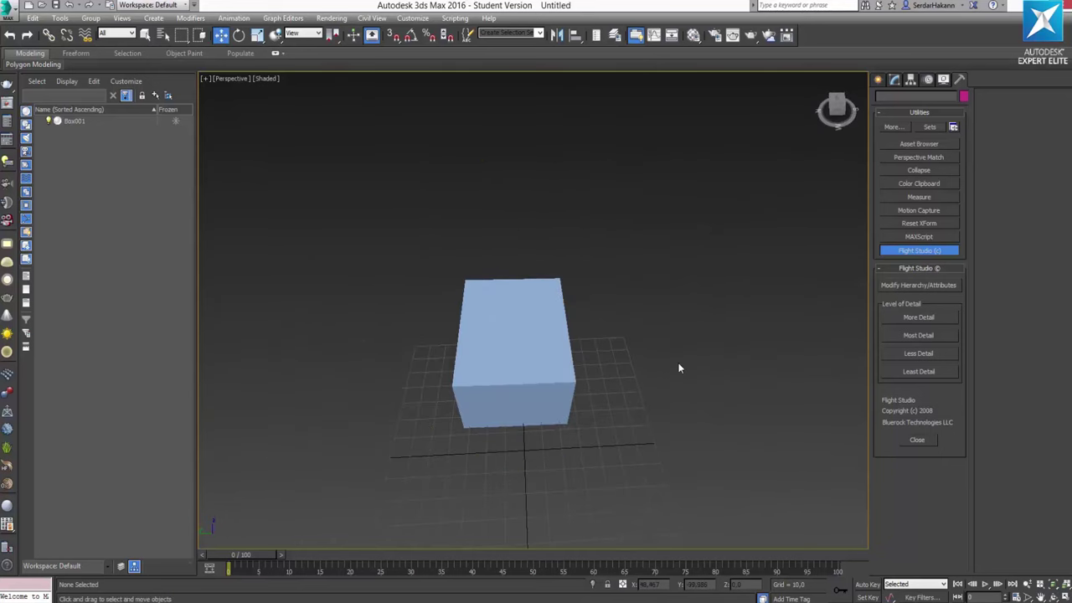
mouse_move(638, 352)
middle_mouse_down("alt")
mouse_move(551, 265)
mouse_move(625, 278)
mouse_move(616, 369)
mouse_move(555, 259)
mouse_move(637, 285)
mouse_move(658, 307)
mouse_move(596, 333)
mouse_move(603, 352)
middle_mouse_up("alt")
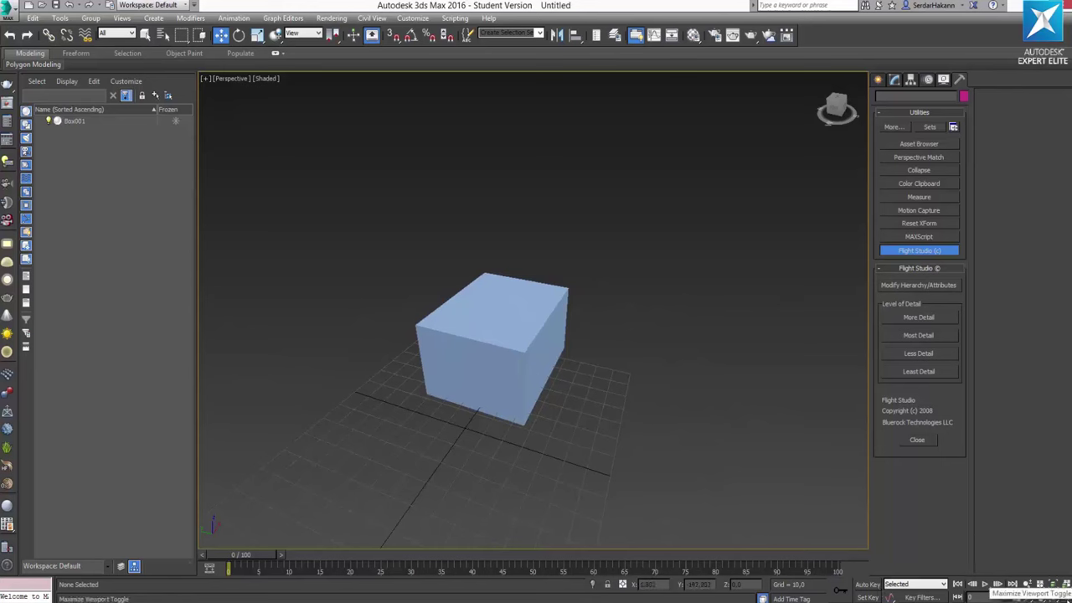
left_click(1026, 583)
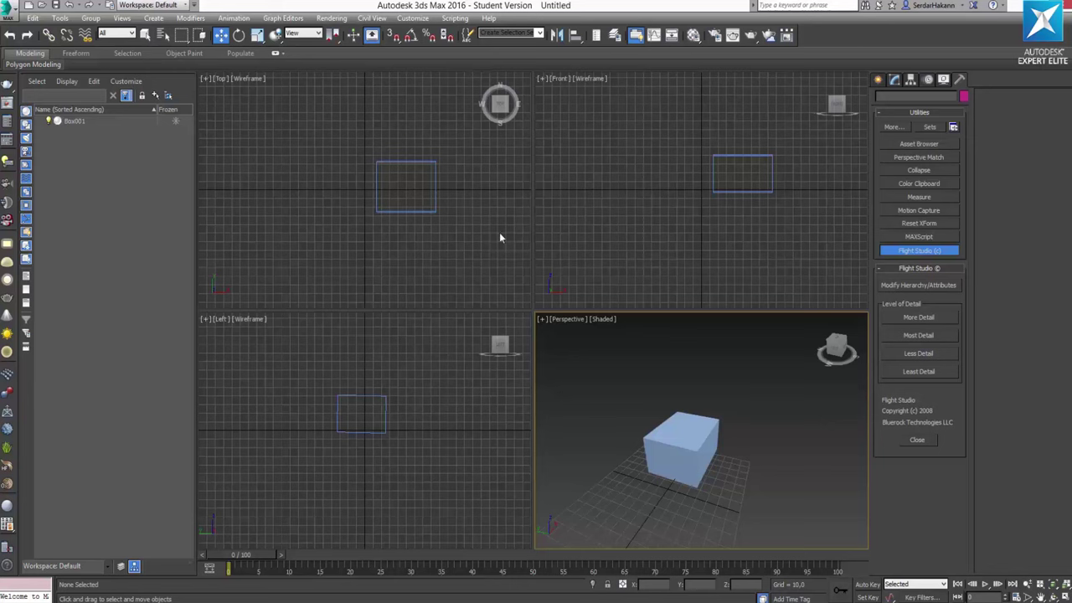
Step: Activate the Top, Front, Left and Perspective views, toggle Perspective wireframe, then open Top's quad menu
left_click(366, 204)
left_click(621, 256)
left_click(329, 457)
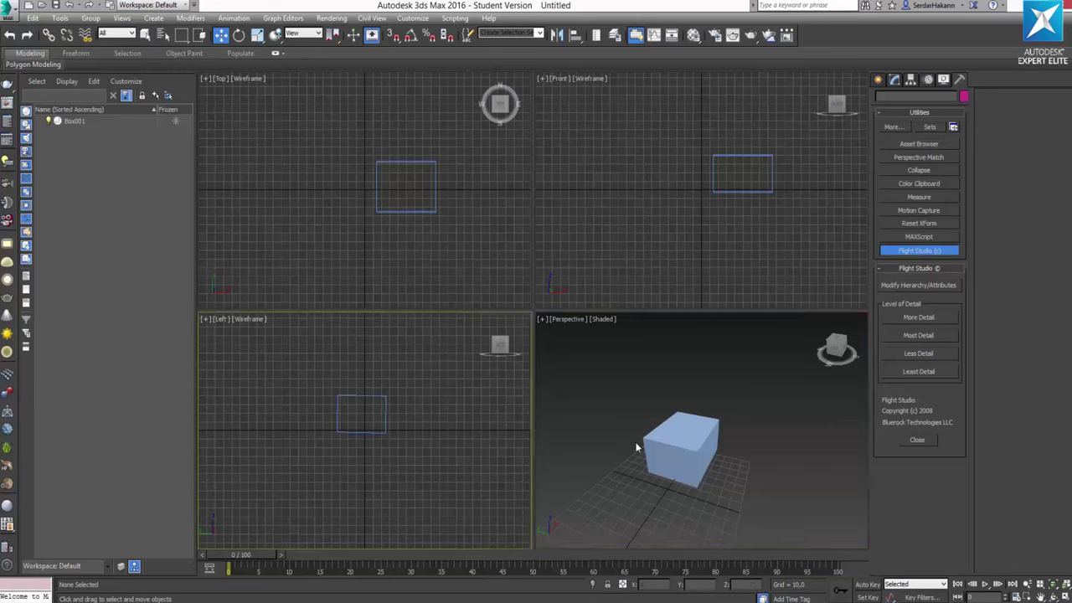
left_click(592, 385)
key("F3")
key("F3")
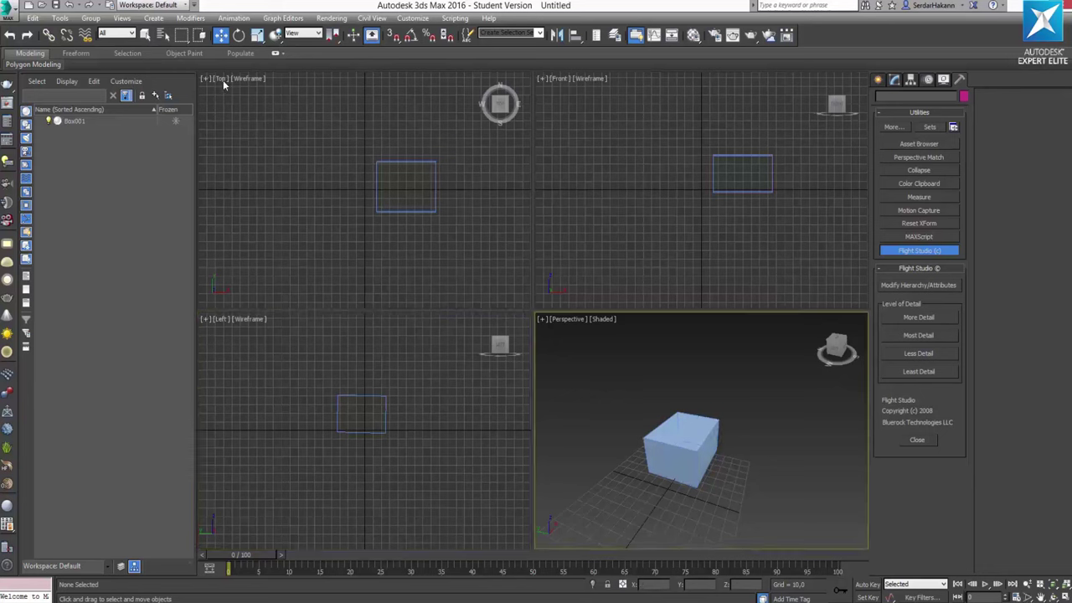
left_click(224, 84)
right_click(223, 112)
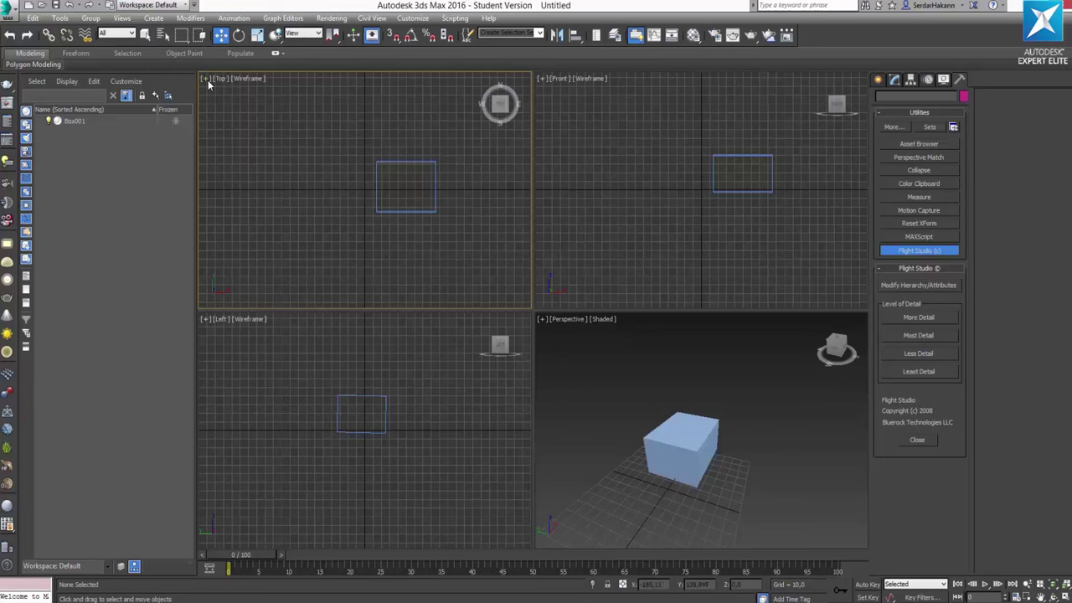
left_click(207, 80)
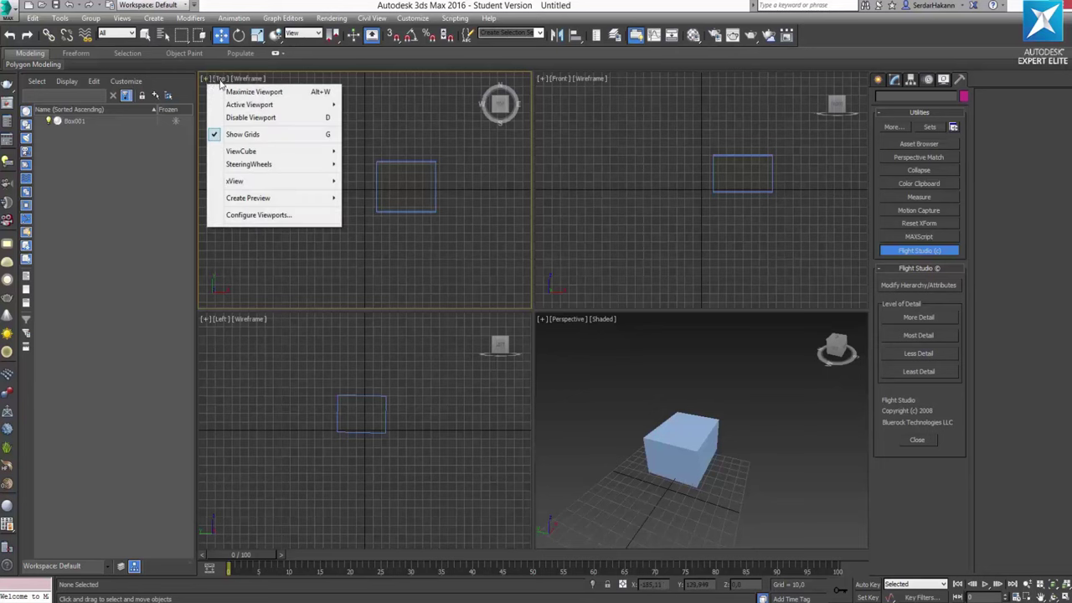
left_click(221, 79)
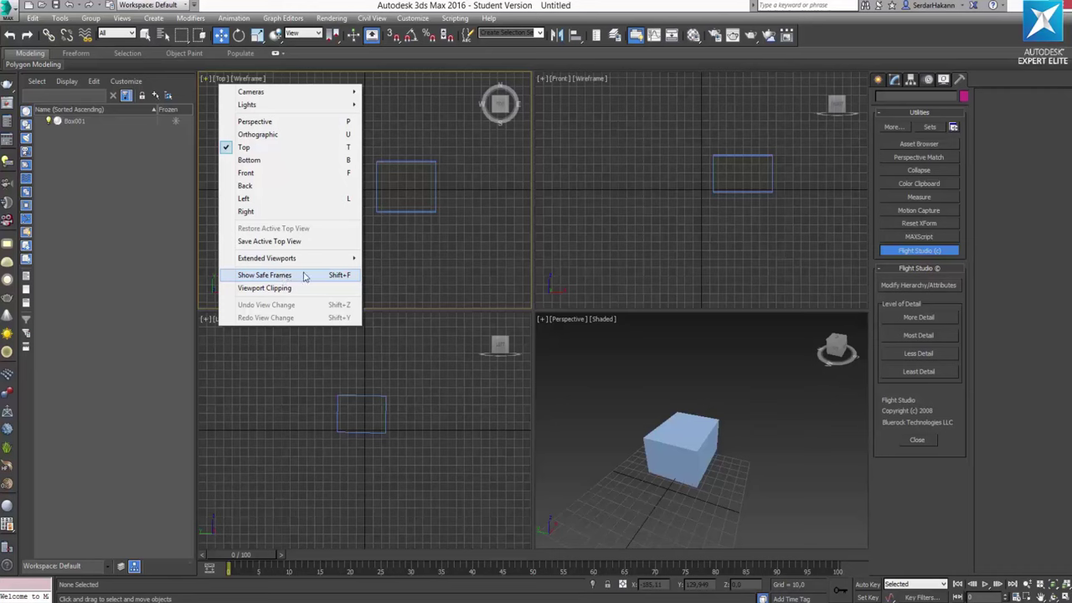
left_click(472, 251)
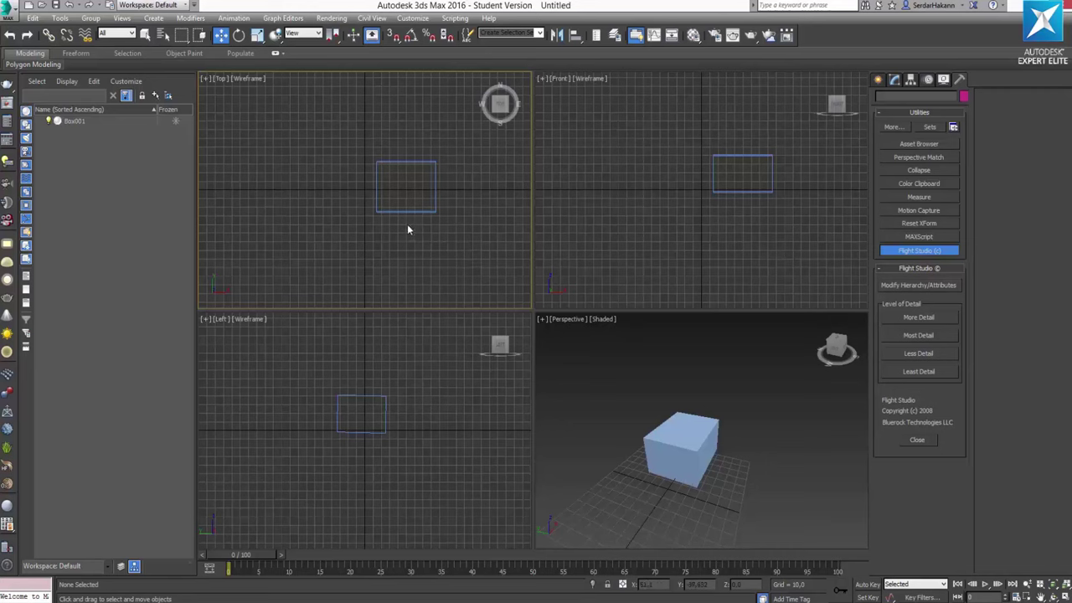
left_click(245, 79)
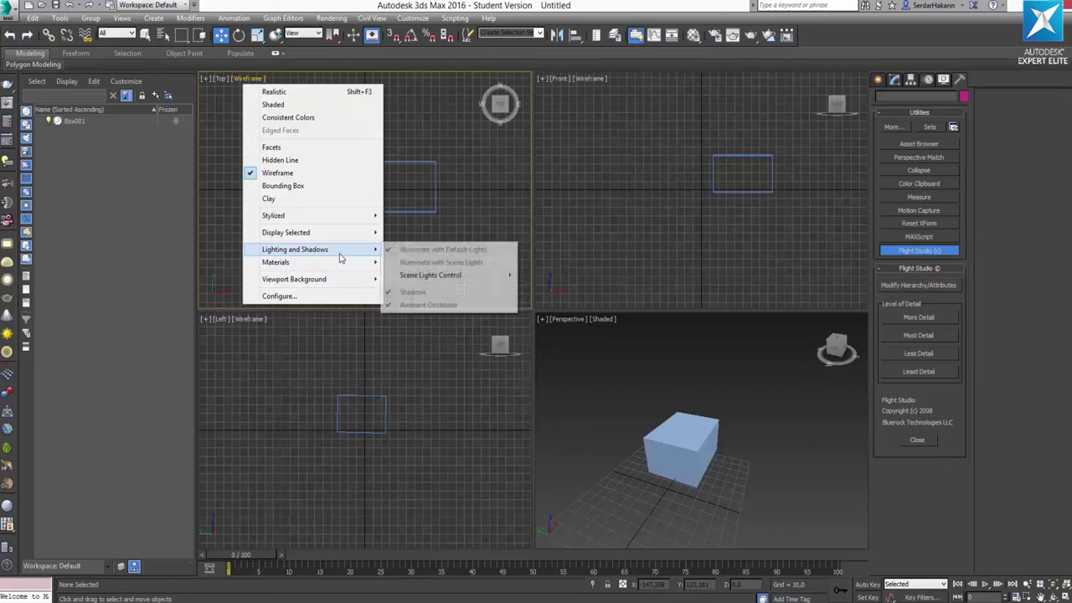
left_click(325, 300)
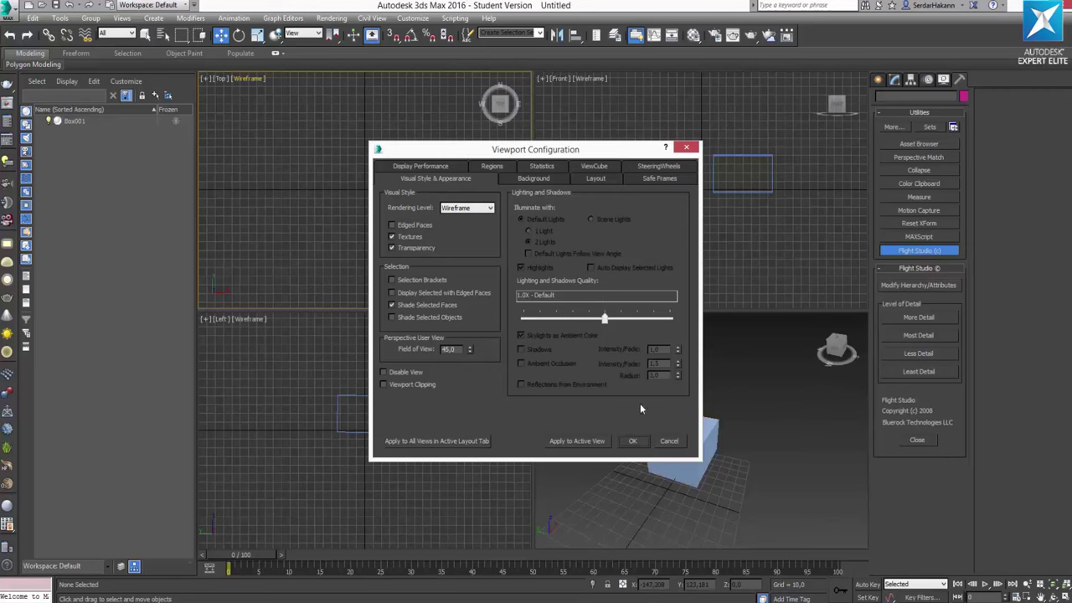
left_click(670, 442)
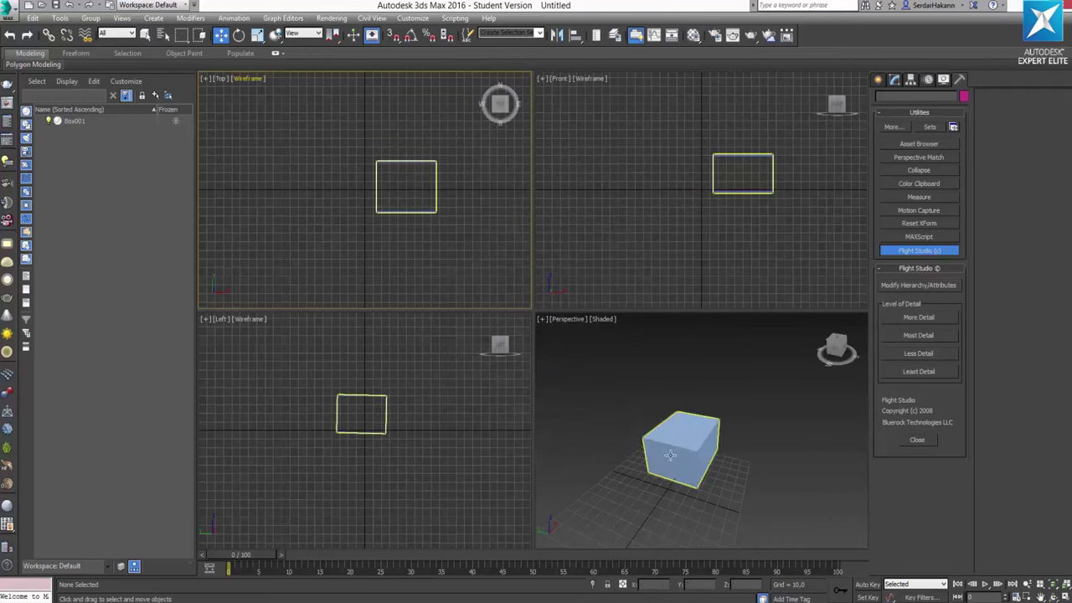
Step: Close Flight Studio, then use the ViewCube to turn the Top view to Front, Left, a corner, and Front
left_click(917, 440)
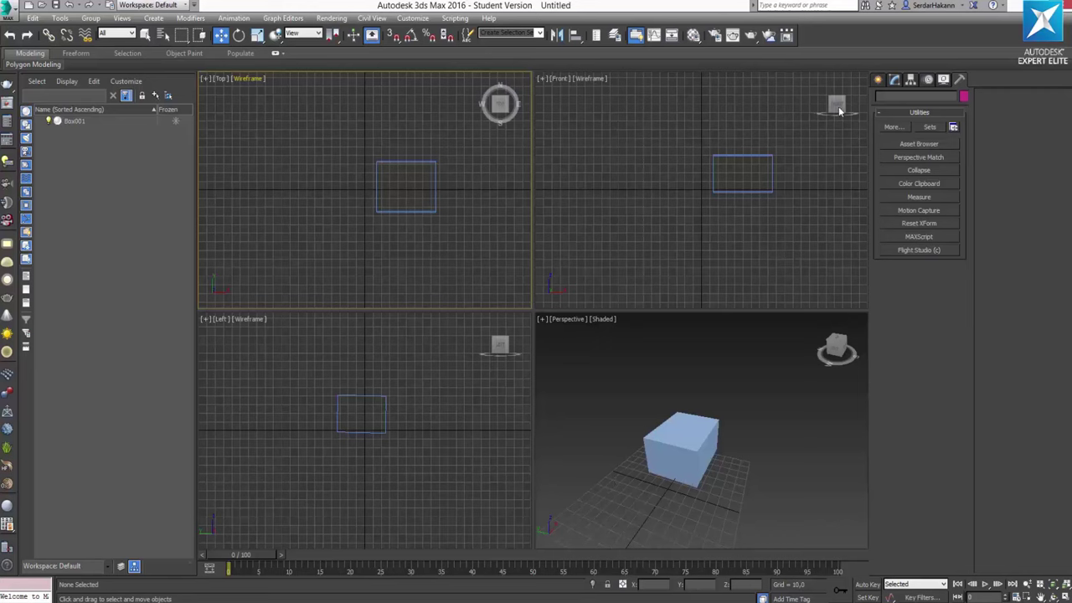
mouse_move(500, 104)
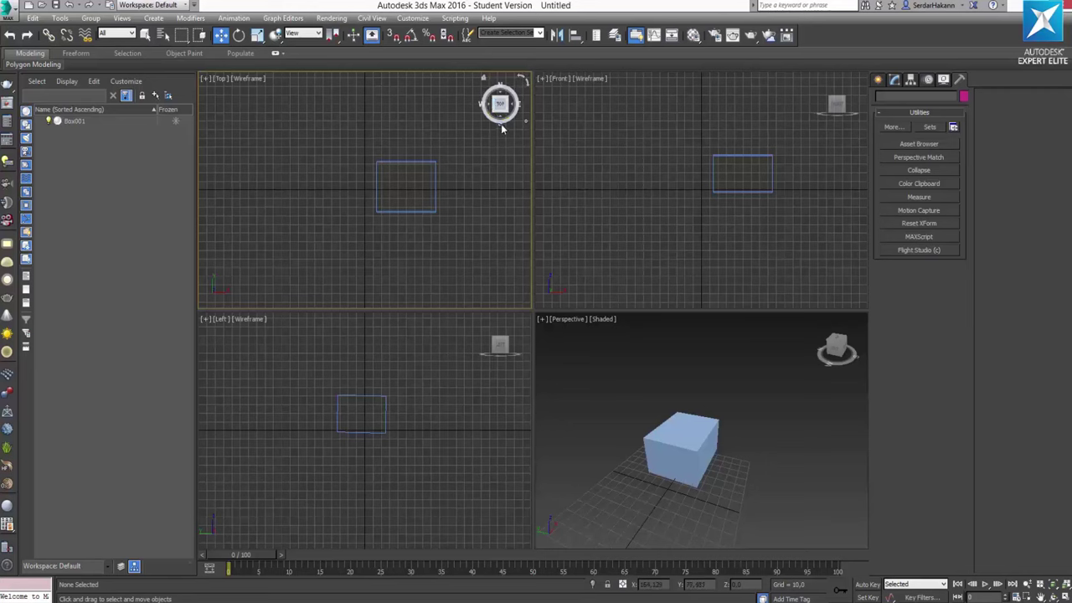
left_click(501, 126)
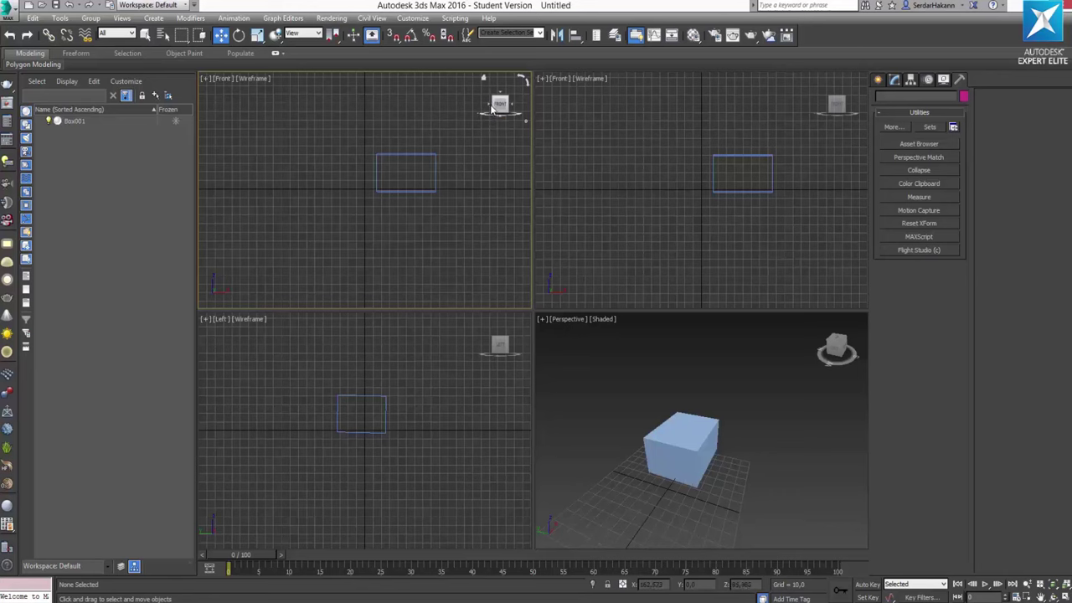
left_click(491, 108)
left_click(491, 107)
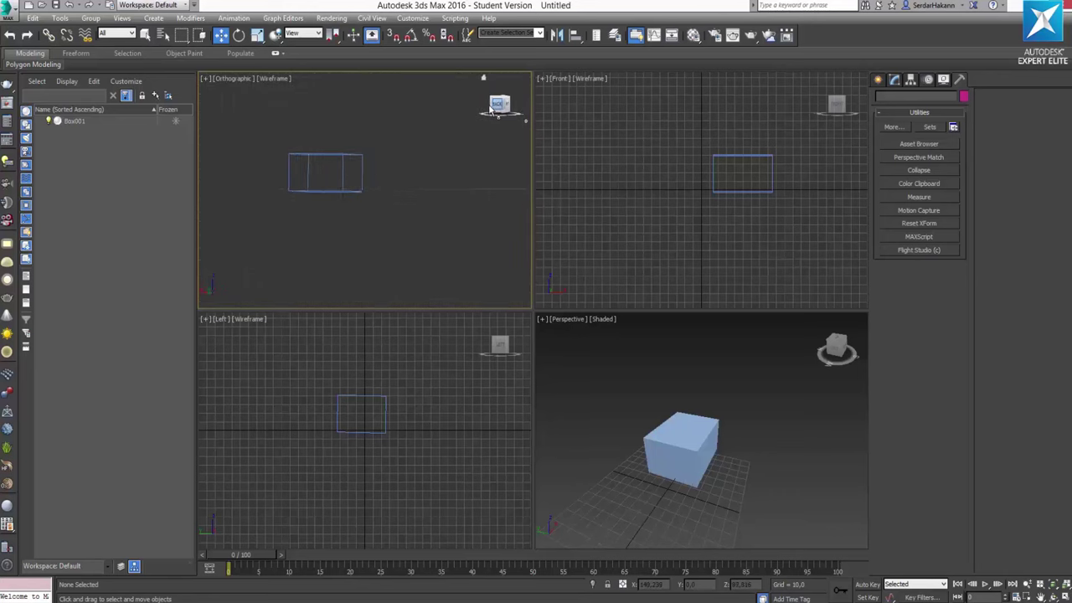
left_click(491, 108)
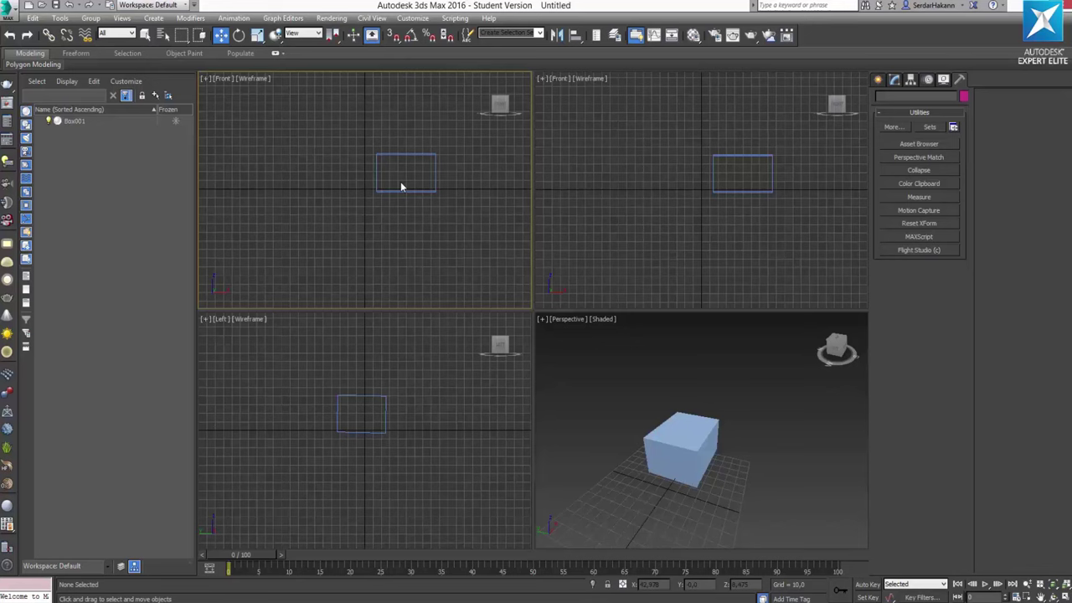
Step: Expand the ribbon, select Box001, view the Freeform, Selection, Object Paint and Populate tabs, then minimize to panel titles
left_click(276, 54)
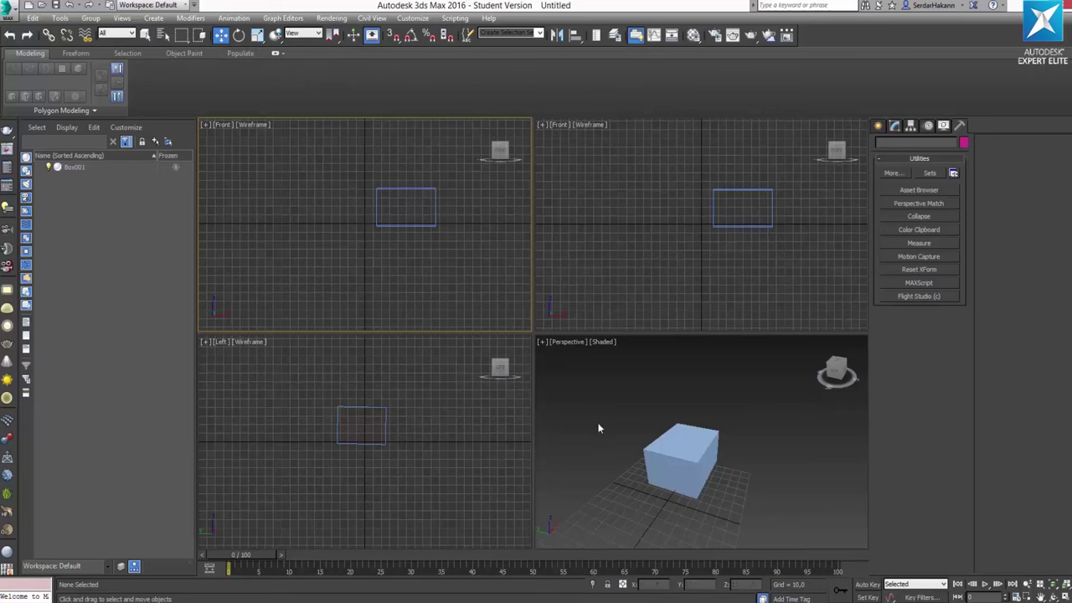
left_click(675, 471)
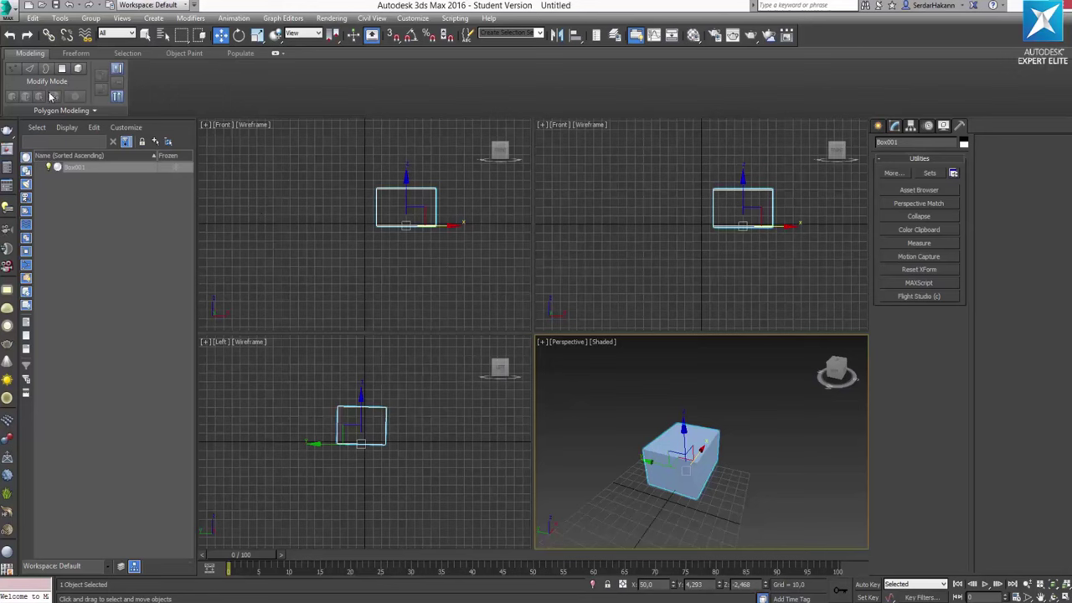
left_click(76, 54)
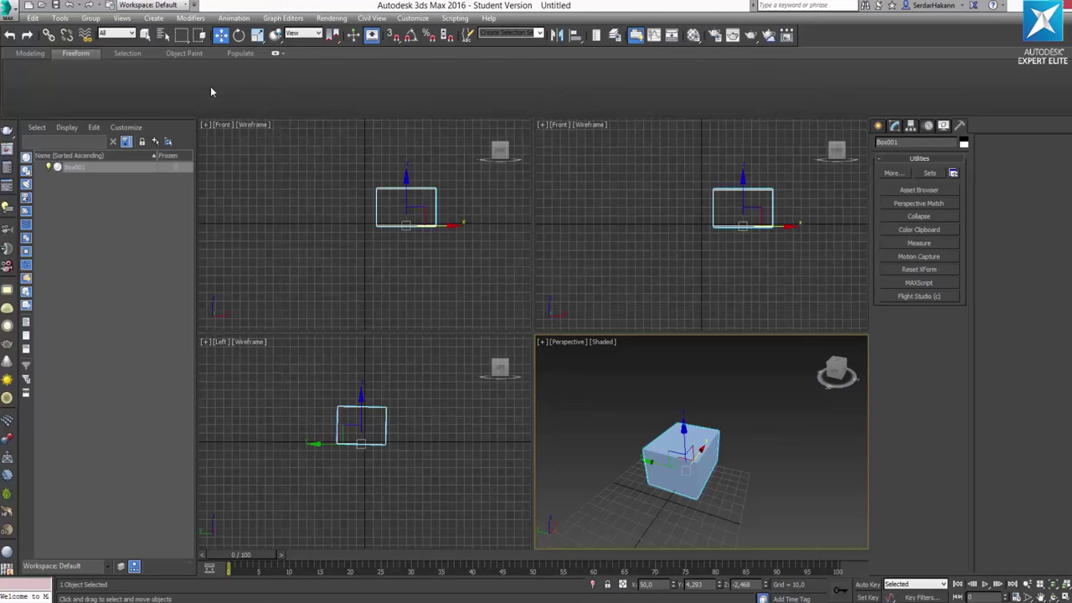
left_click(129, 57)
left_click(186, 54)
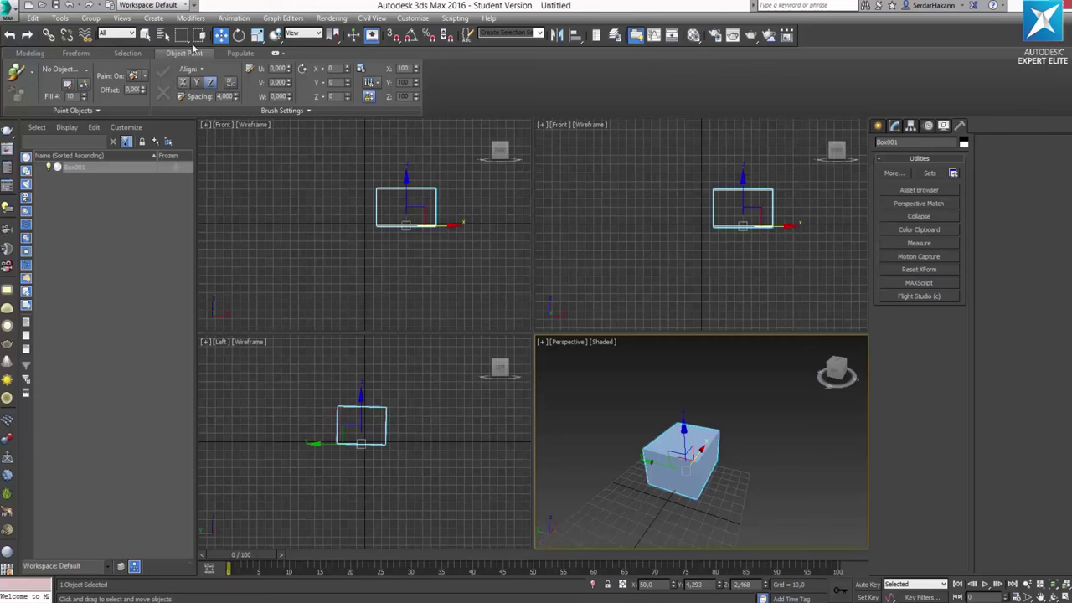
left_click(236, 55)
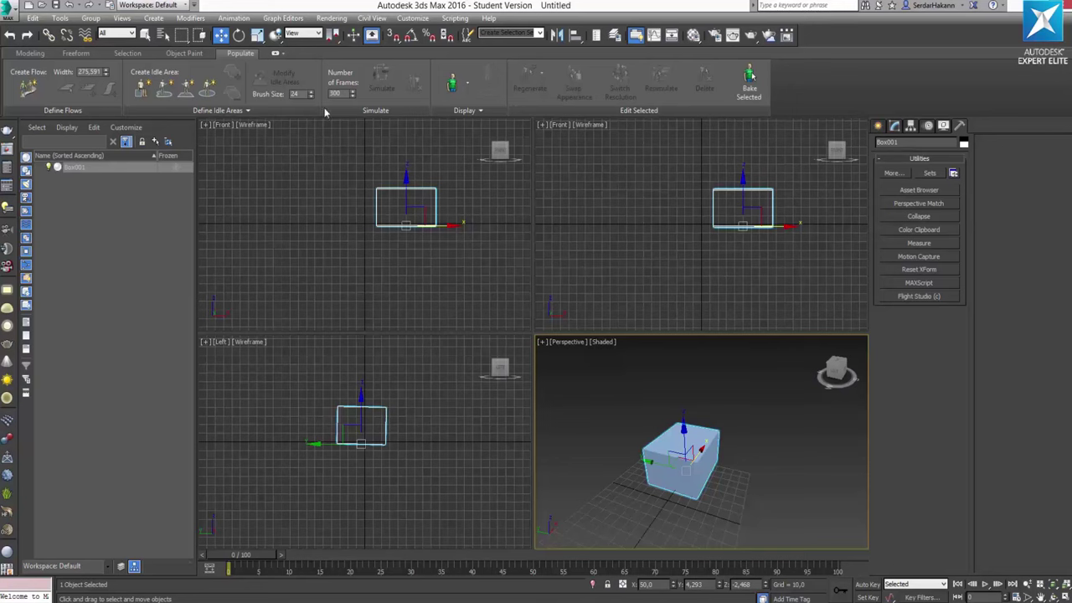
left_click(275, 54)
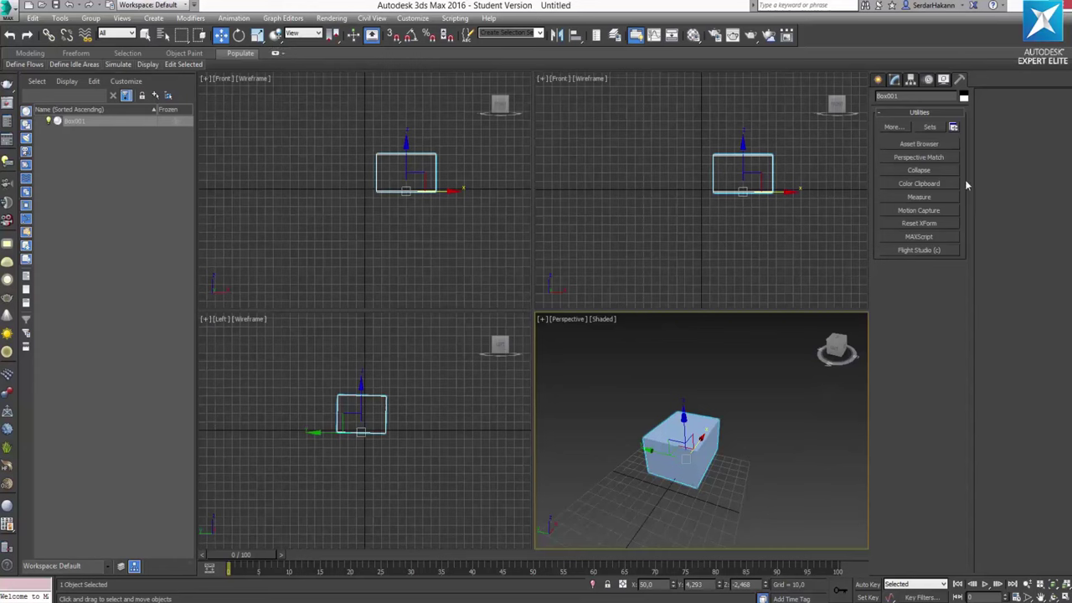
left_click(892, 127)
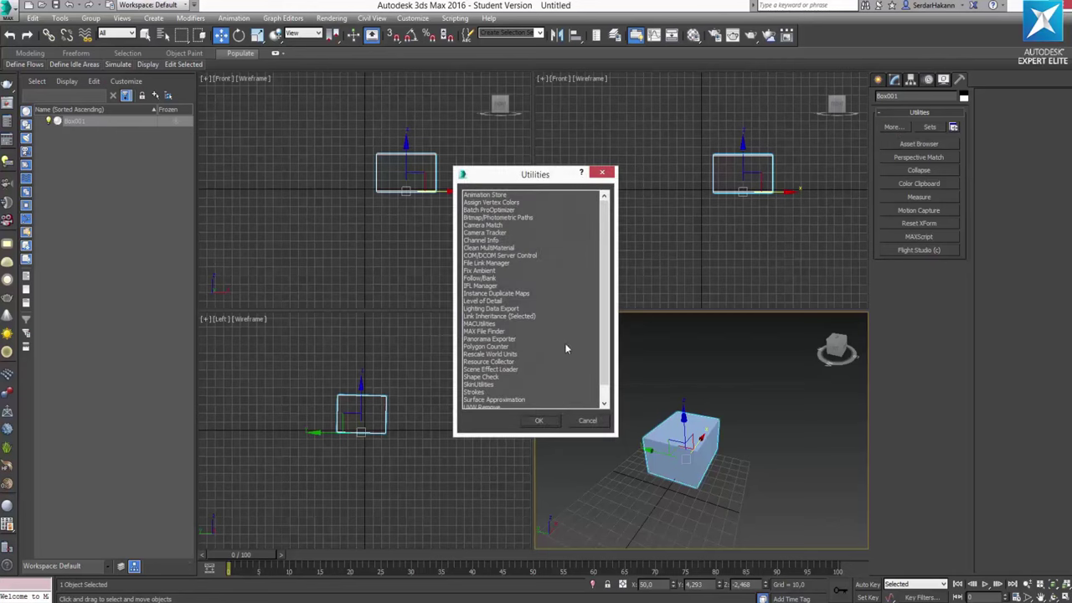
left_click_drag(607, 270, 635, 329)
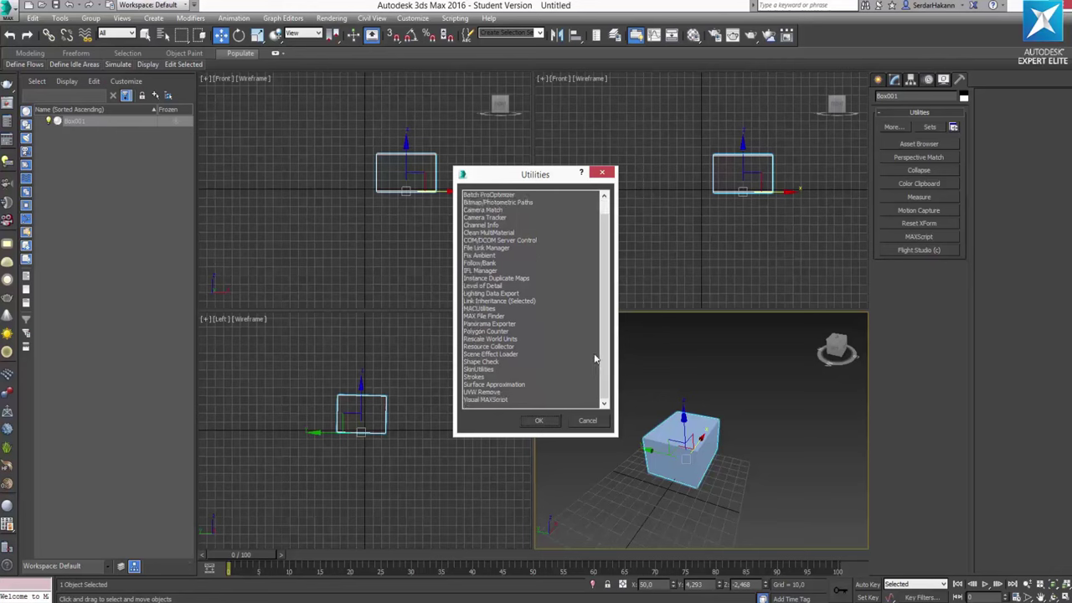
left_click_drag(612, 376, 613, 248)
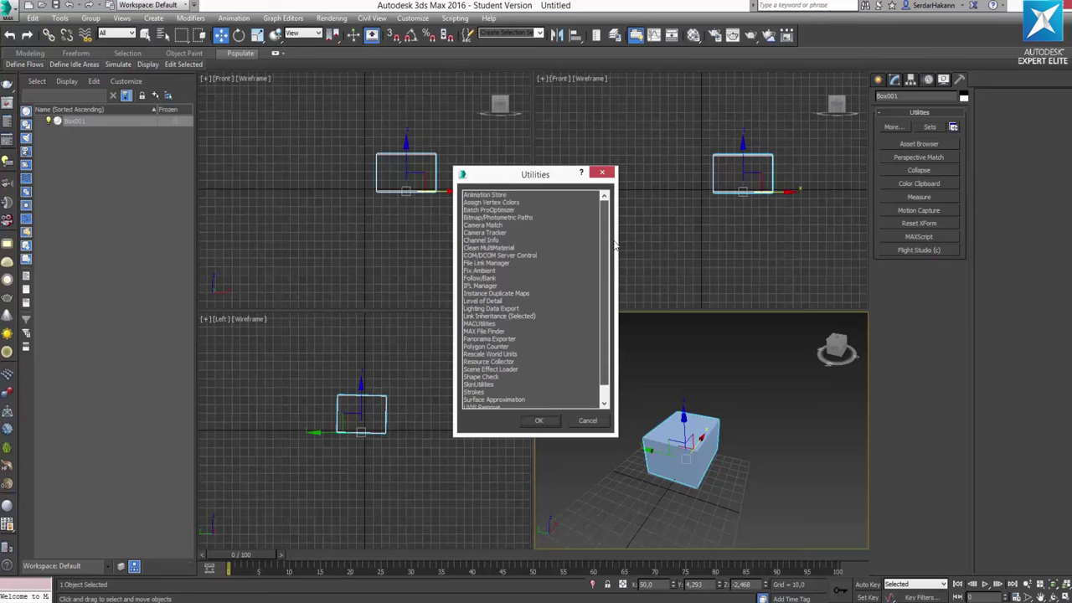
left_click(588, 422)
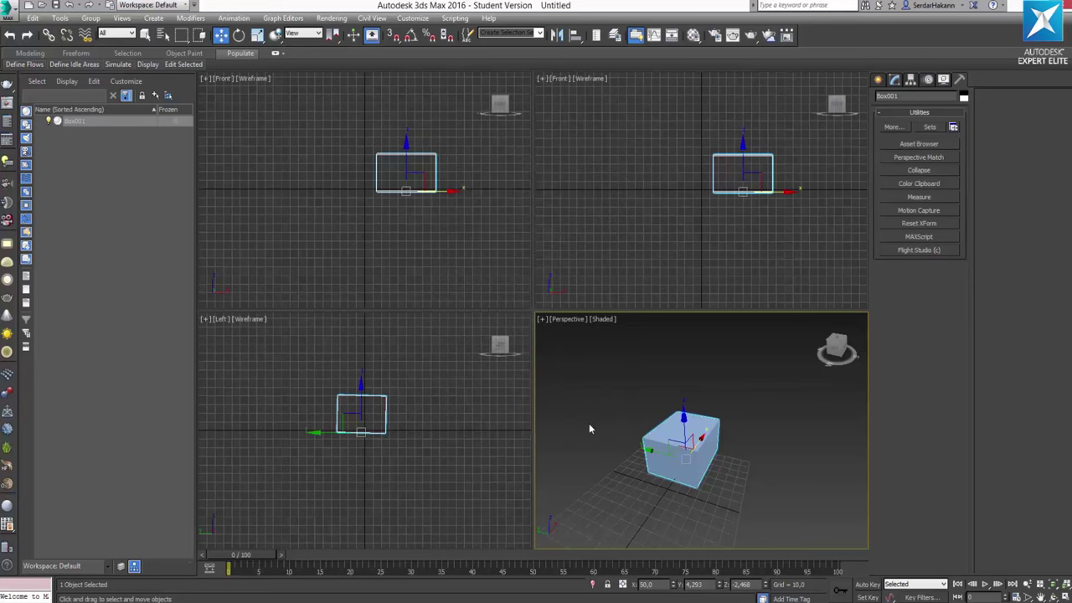